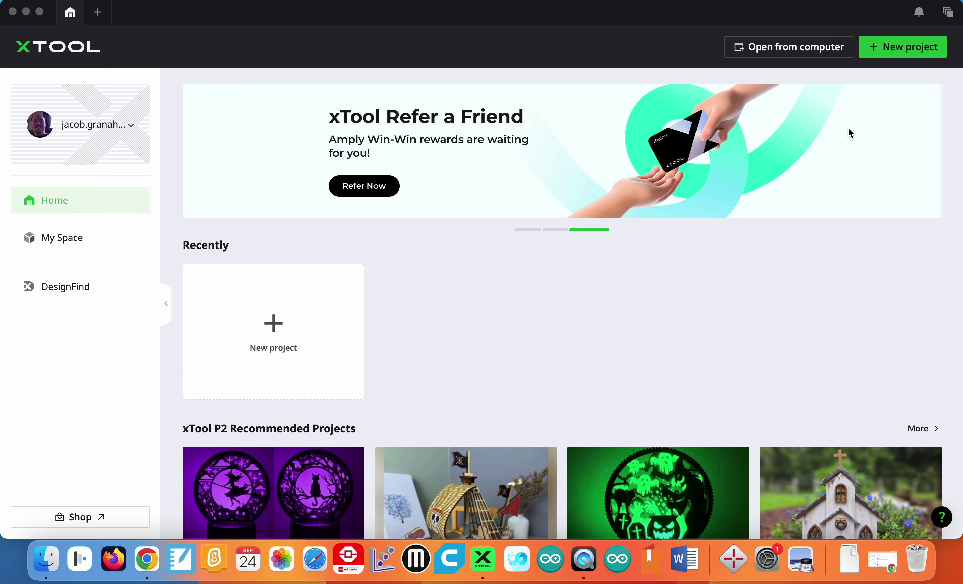
Start a new blank xTool P2 project showing the camera view of the bone tag.
left_click(900, 44)
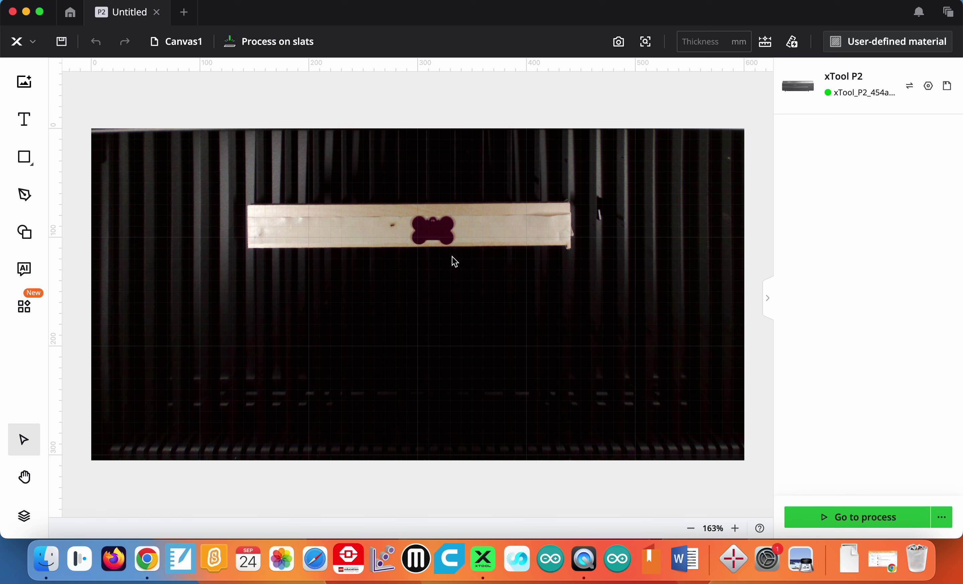
Change the measurement units from millimetres to inches in the application settings.
left_click(30, 46)
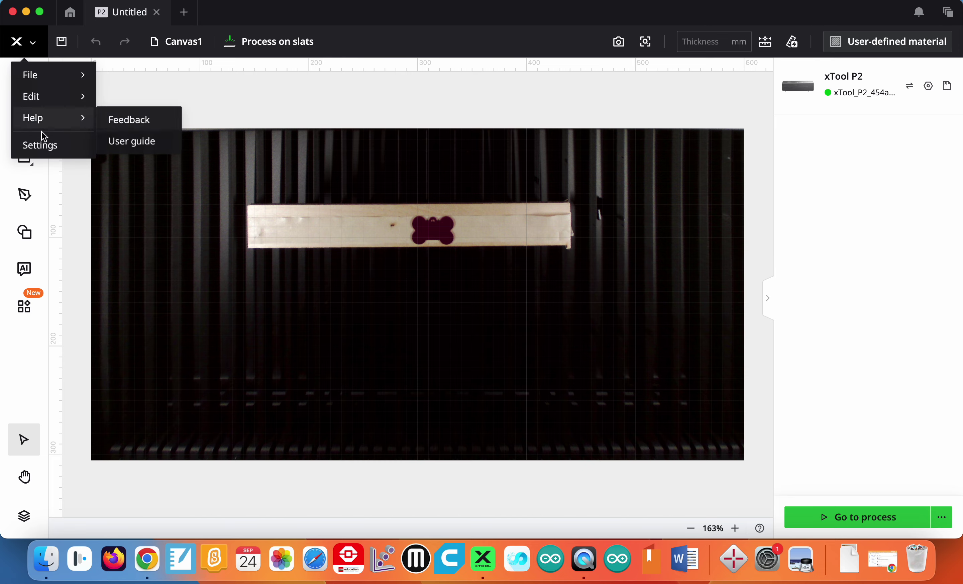
left_click(42, 145)
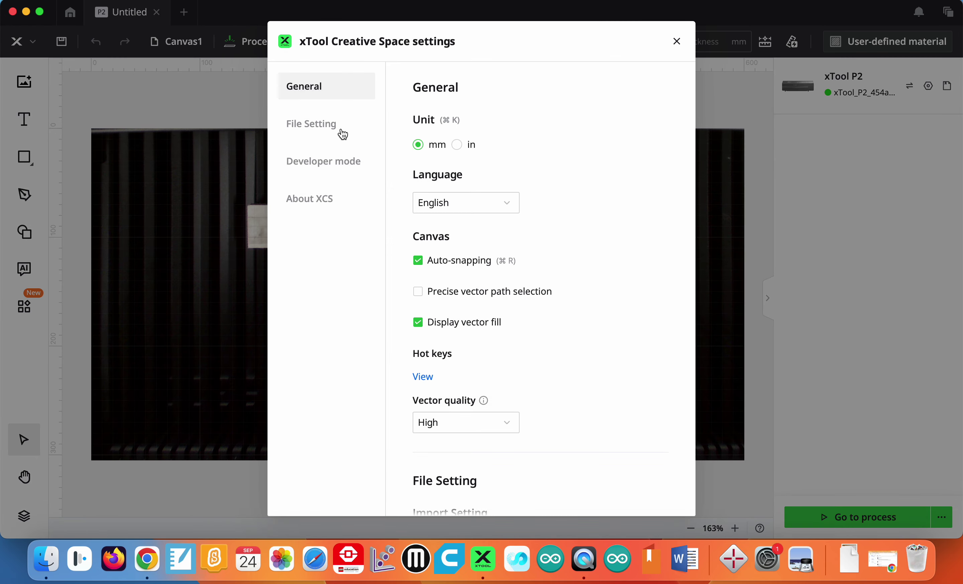
left_click(461, 146)
scroll(547, 301, "down", 3)
scroll(545, 307, "down", 8)
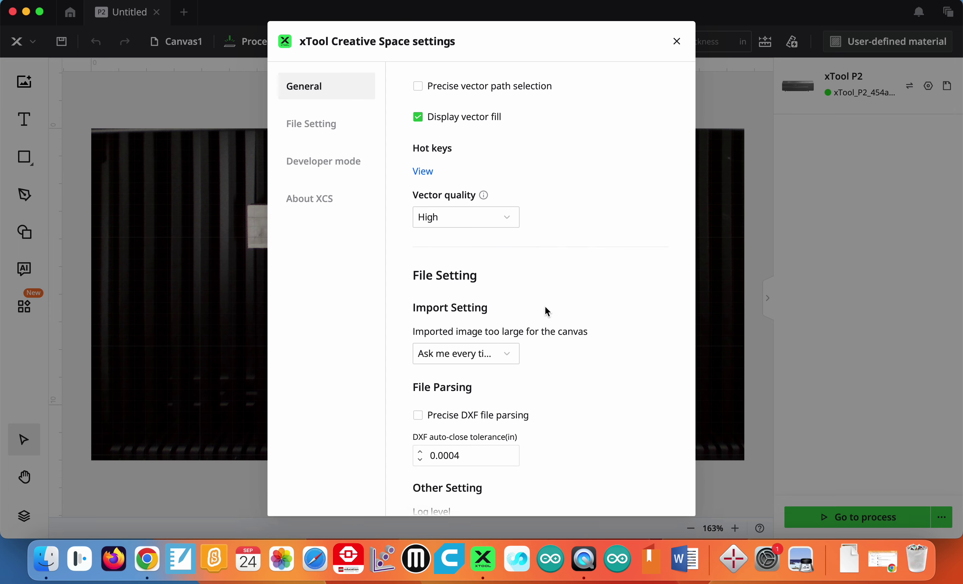
scroll(547, 311, "down", 2)
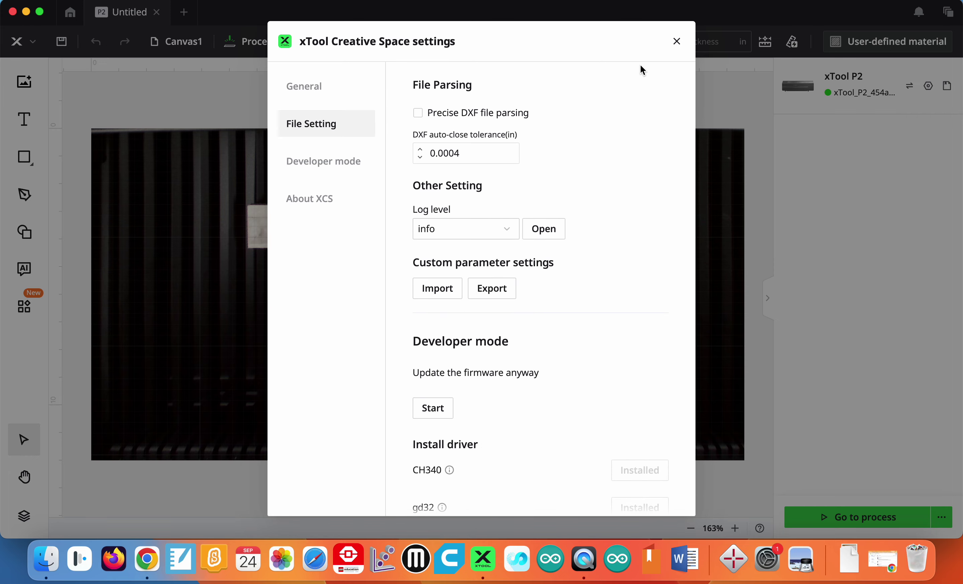
left_click(678, 41)
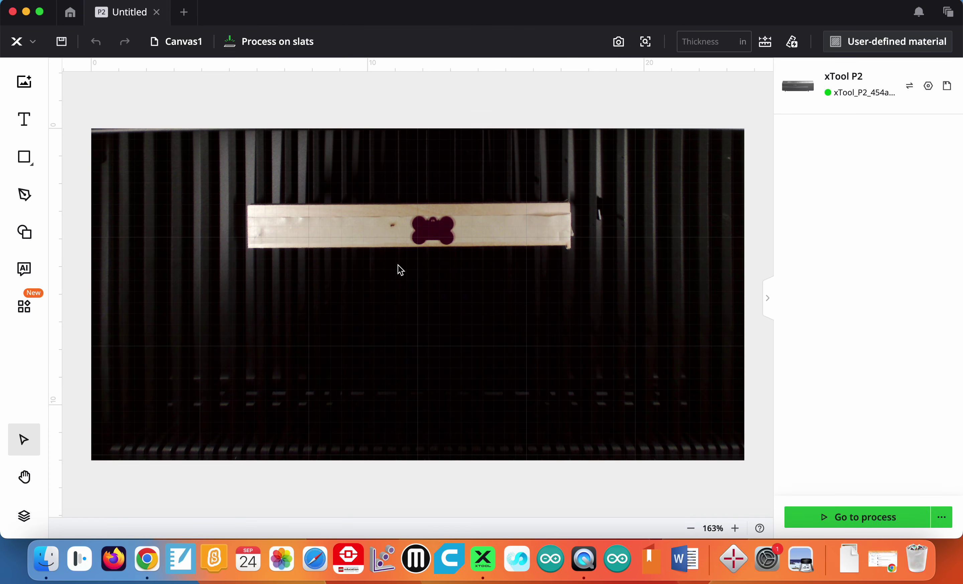
Draw a 2.66 × 0.711 in rectangle lying flat on the plank left of the tag.
left_click(27, 159)
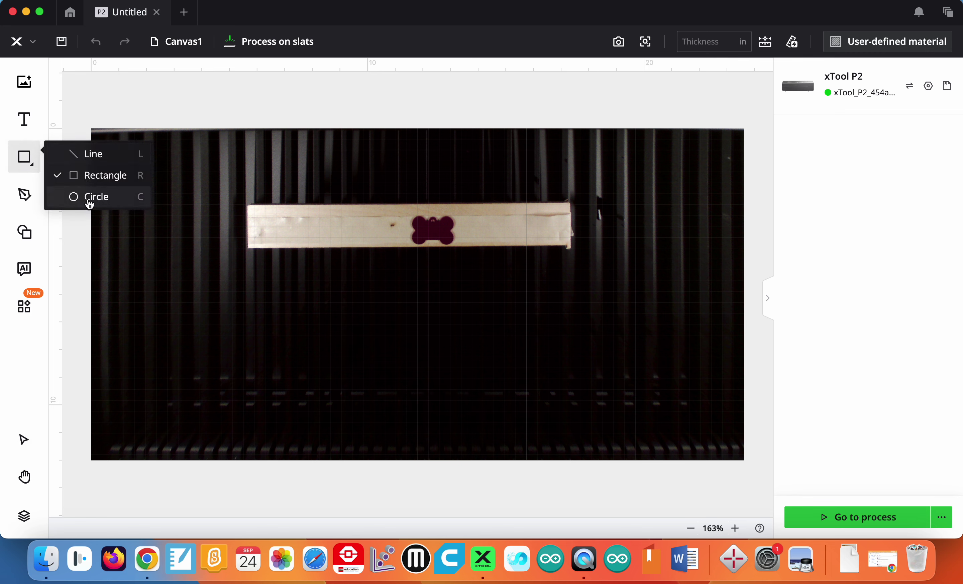
left_click(95, 176)
left_click_drag(270, 216, 344, 237)
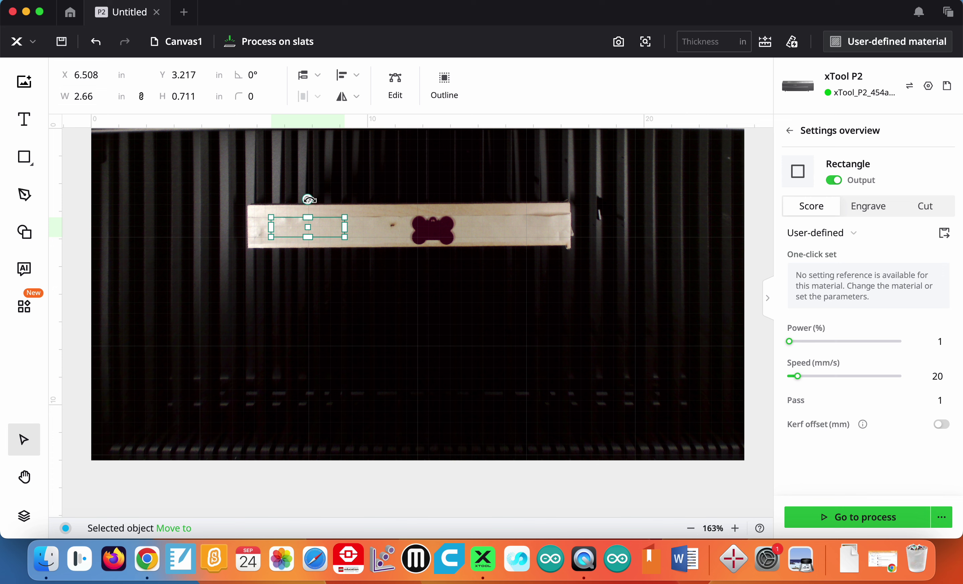
left_click_drag(308, 200, 252, 232)
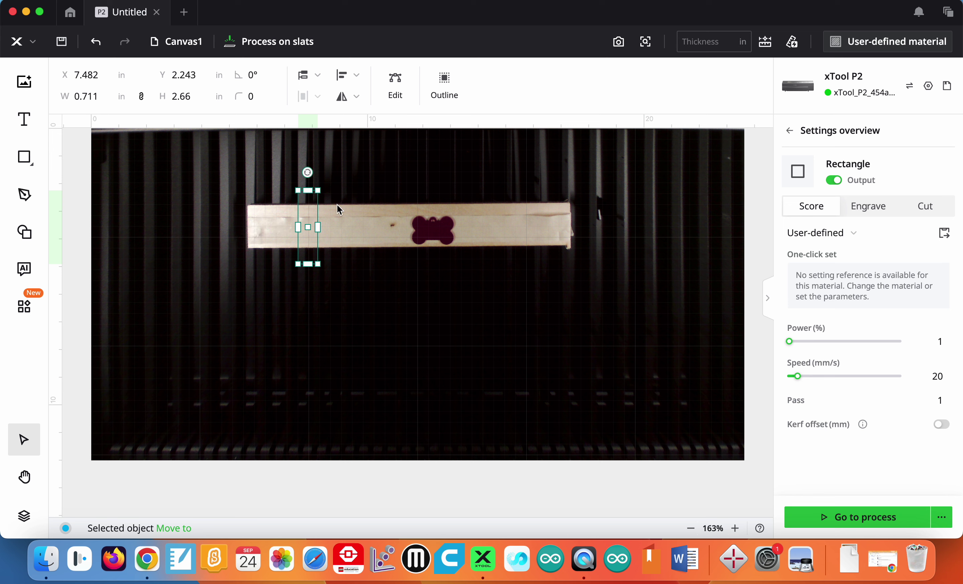
left_click_drag(309, 172, 383, 226)
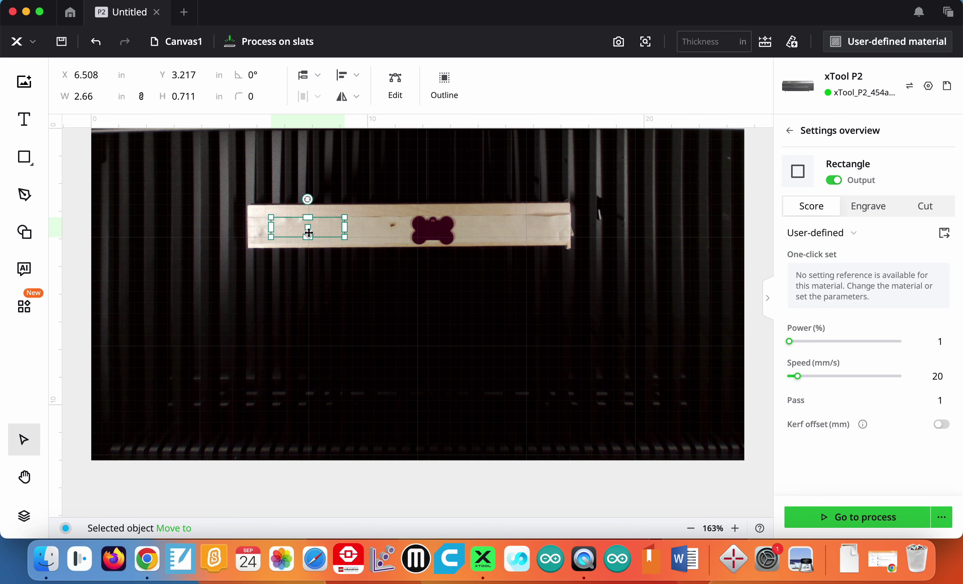
scroll(309, 233, "up", 2)
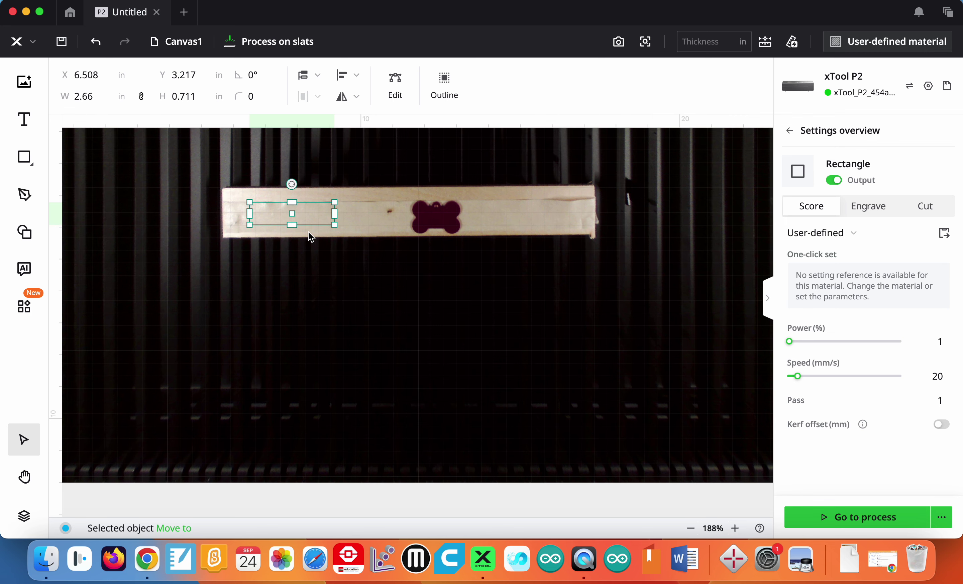
scroll(311, 233, "up", 2)
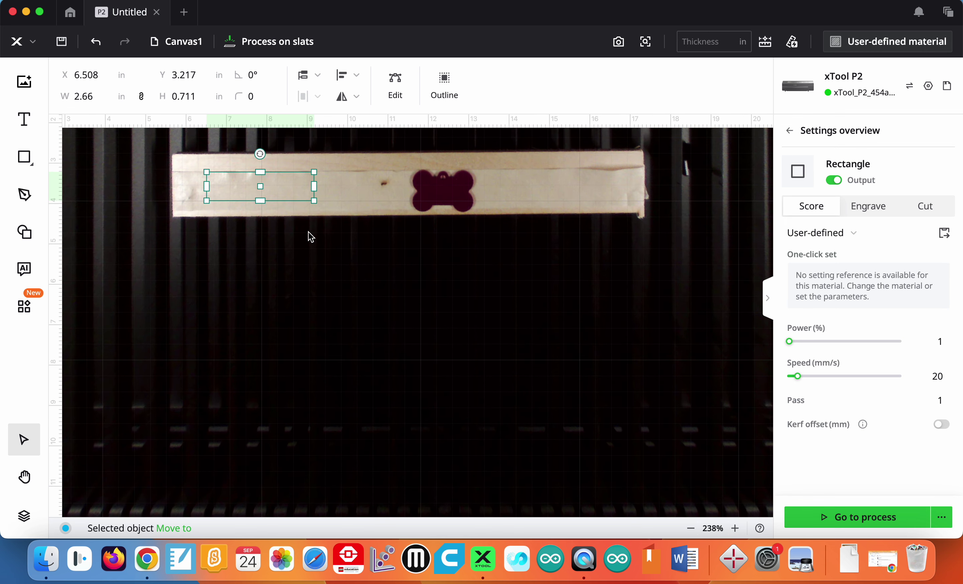
left_click(26, 480)
left_click_drag(213, 318, 303, 398)
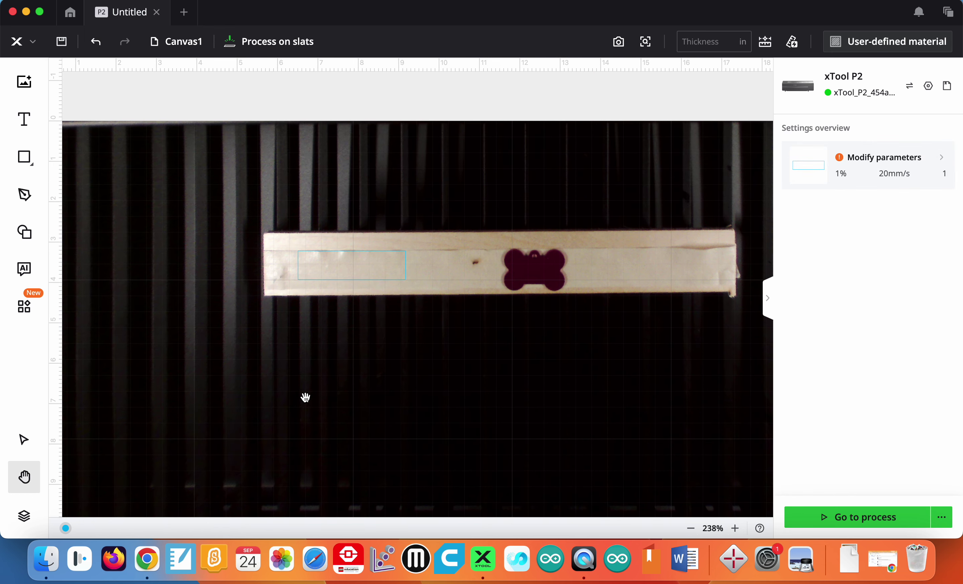
scroll(322, 339, "up", 5)
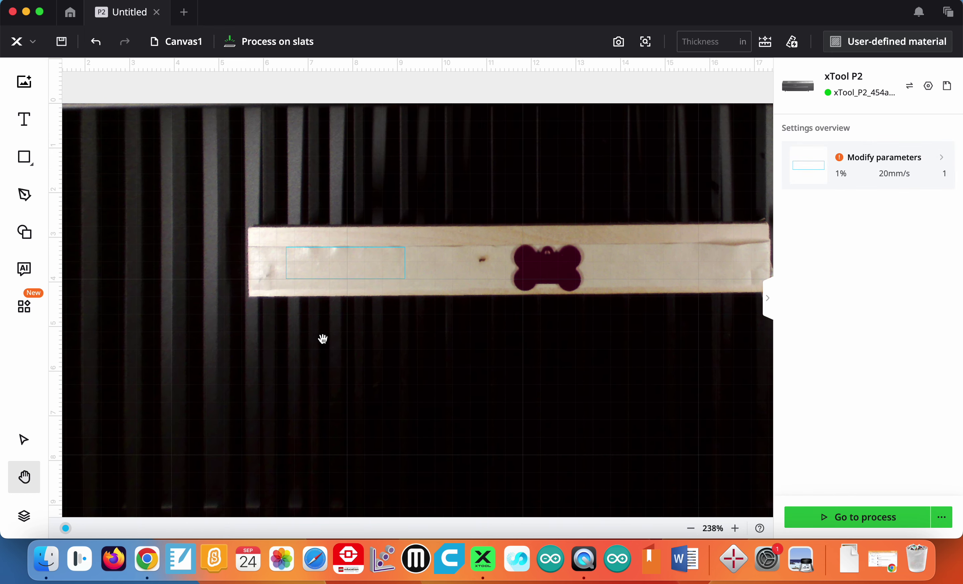
scroll(323, 339, "up", 3)
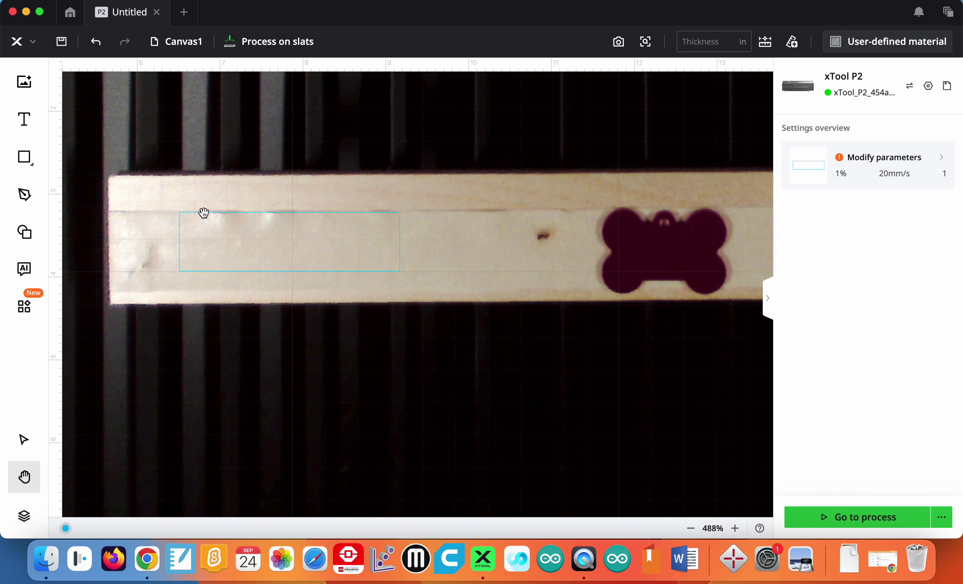
left_click(33, 447)
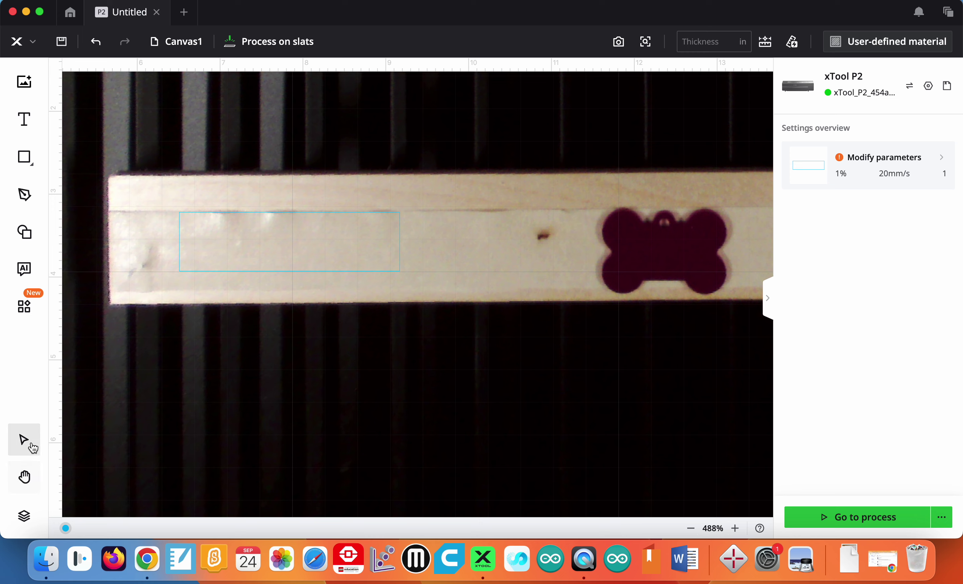
left_click(211, 210)
left_click(282, 213)
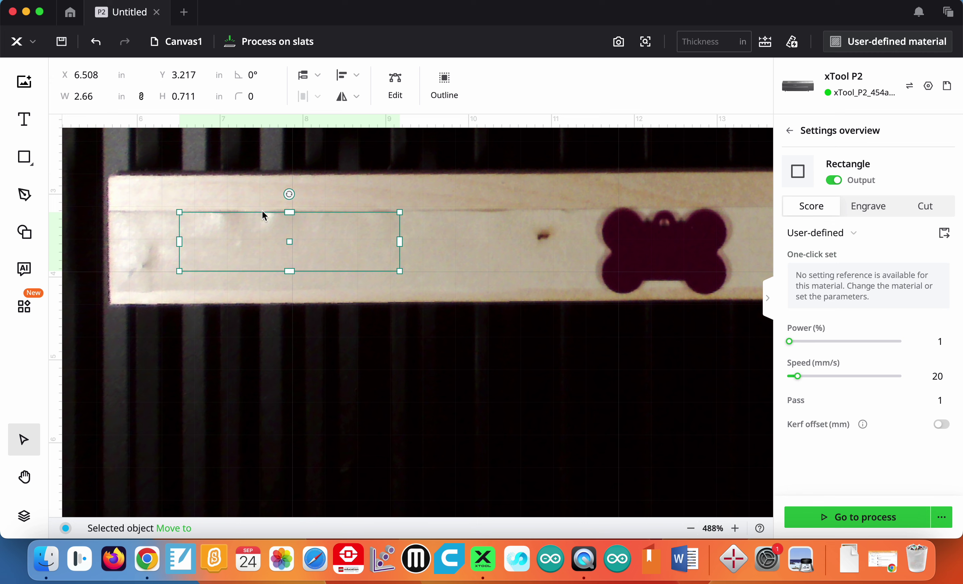
Add a small HELLO text, set to Engrave at 1% power and 80 mm/s, inside the rectangle.
left_click(24, 122)
left_click(248, 290)
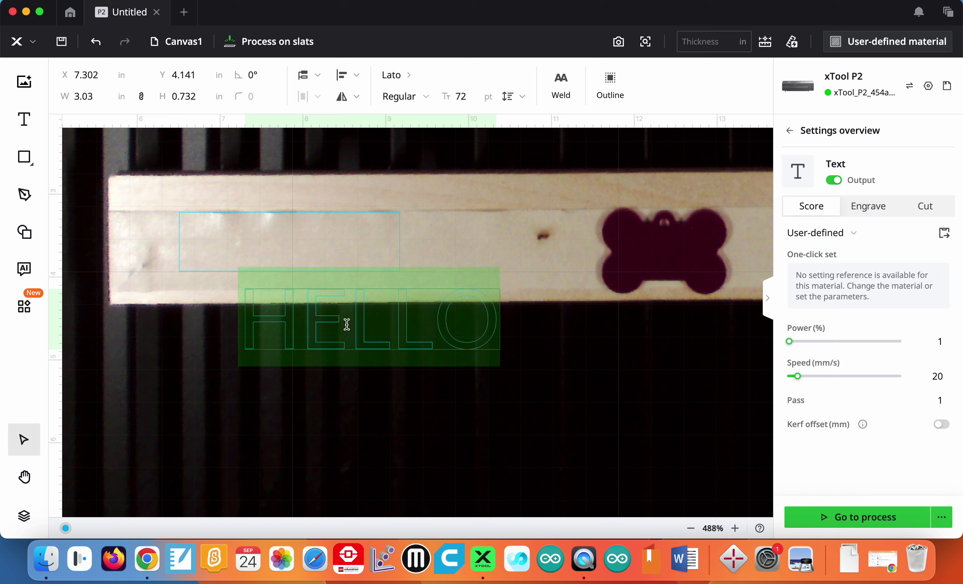
left_click(866, 207)
left_click(488, 363)
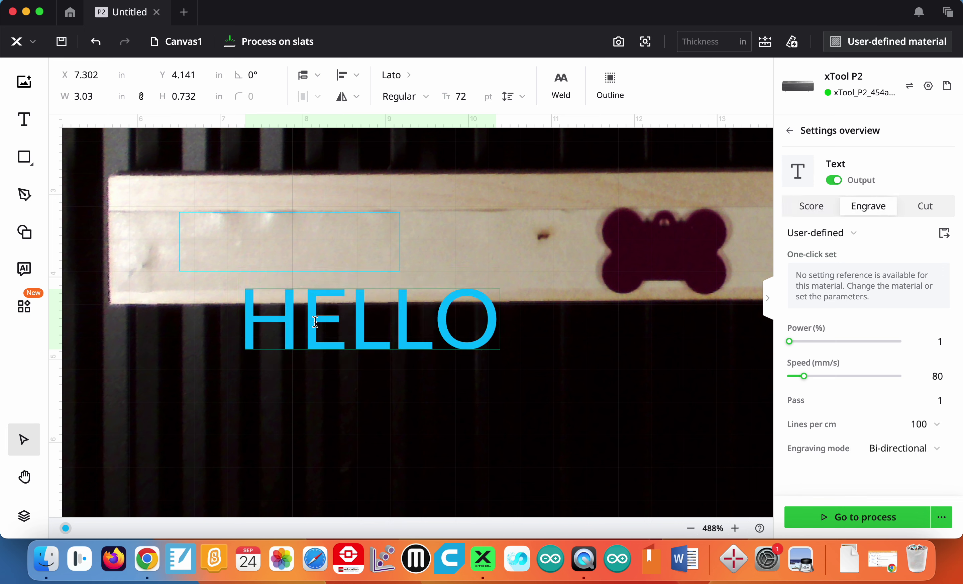
key("Escape")
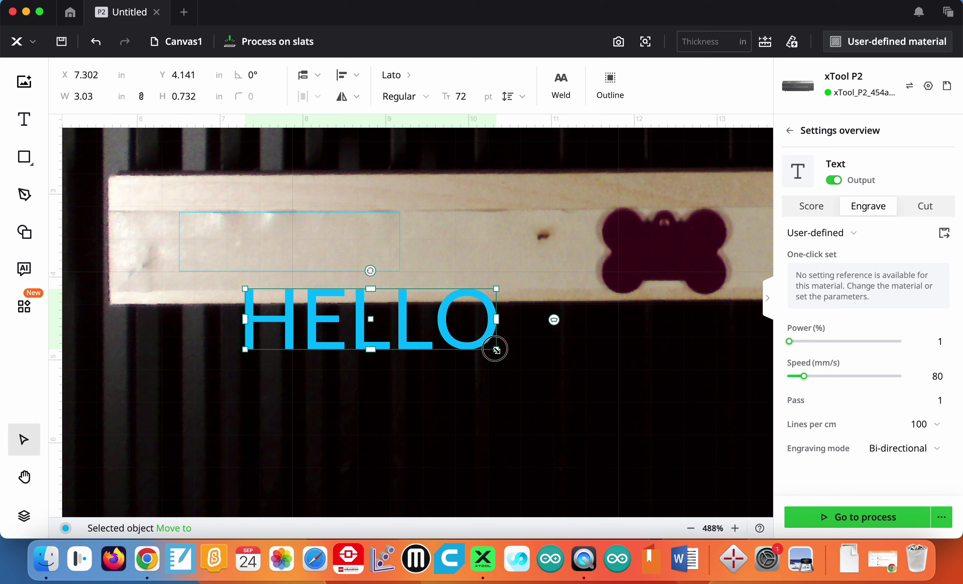
left_click_drag(498, 350, 260, 217)
left_click(269, 236)
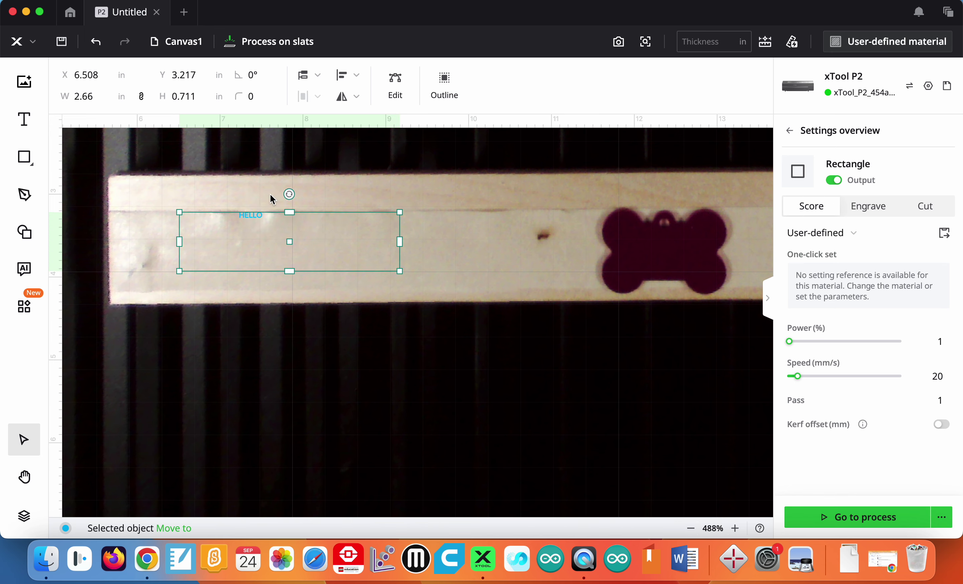
key("super+equal")
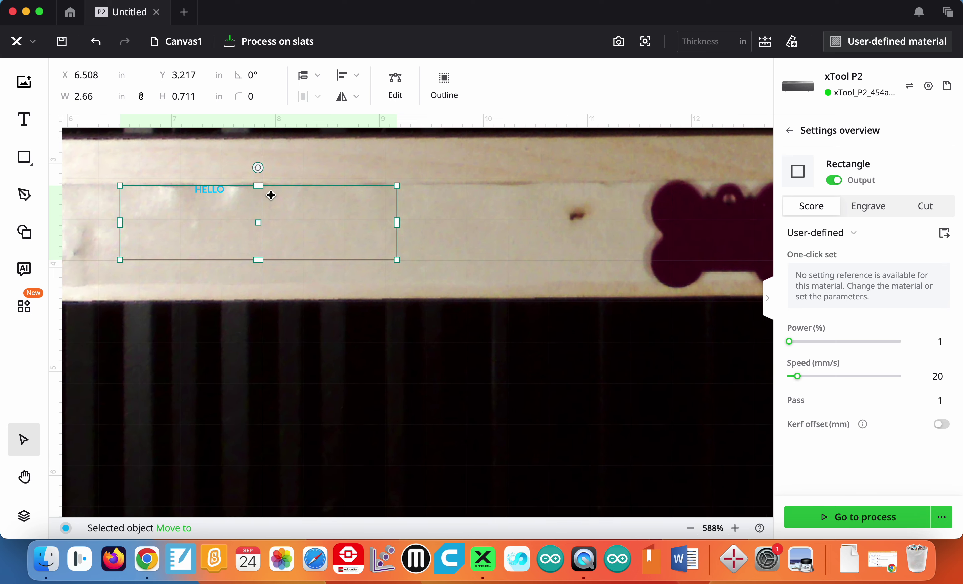
left_click(24, 477)
left_click_drag(116, 374, 205, 445)
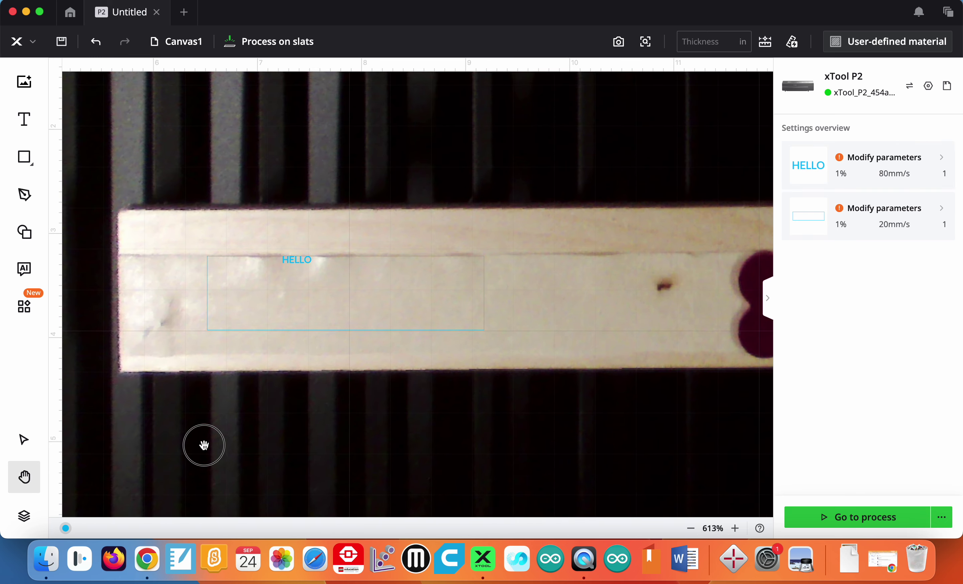
key("super+equal")
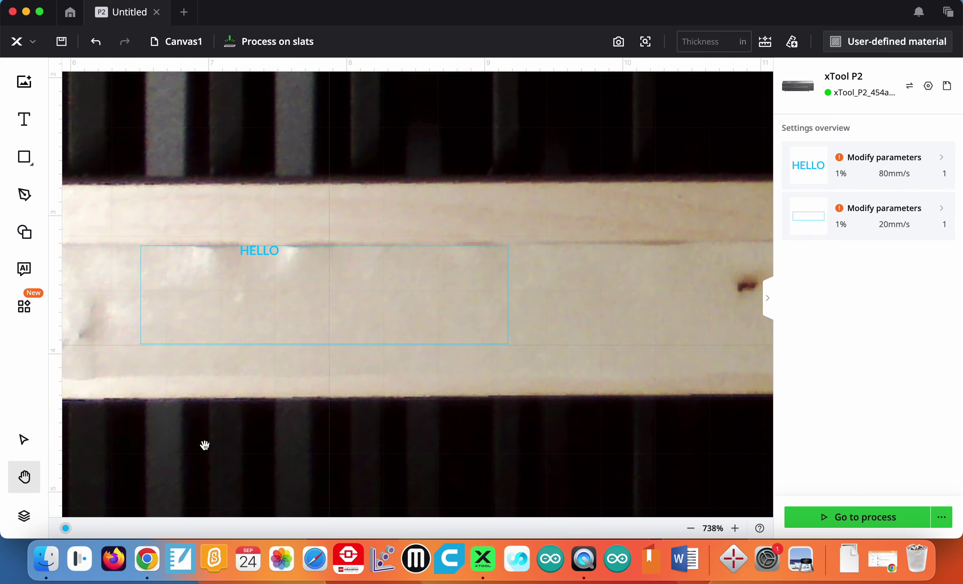
key("super+equal")
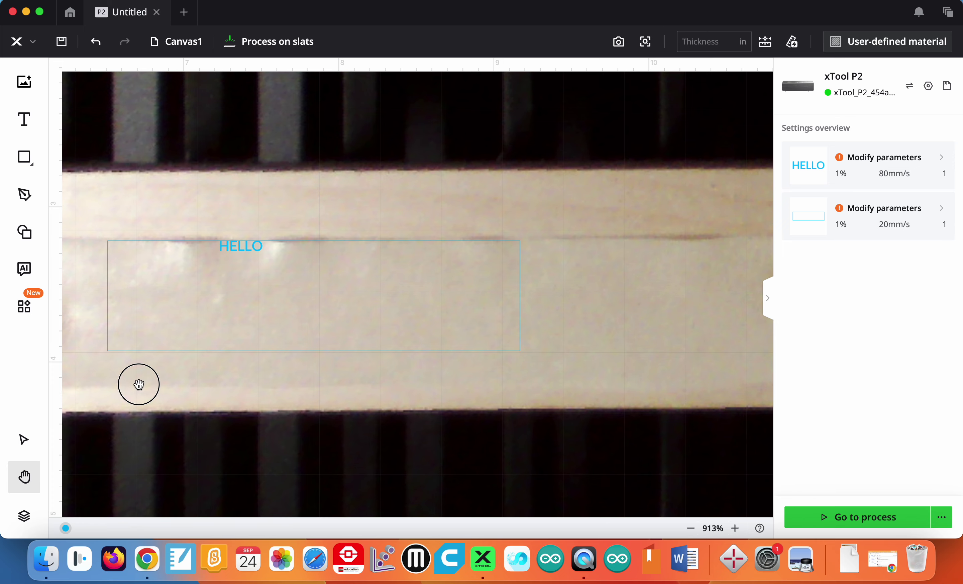
left_click_drag(138, 382, 210, 401)
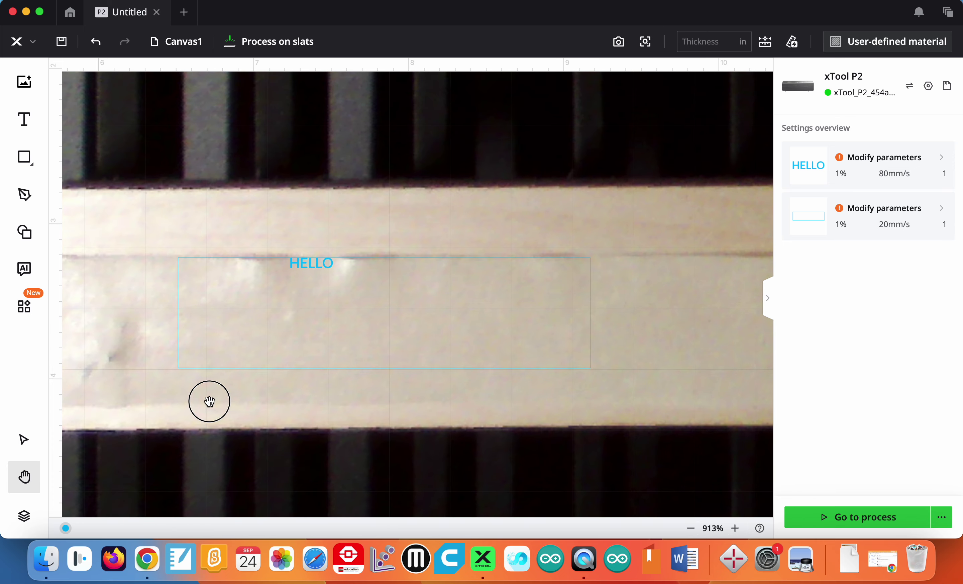
Nudge HELLO slightly right and down to X 7.397, Y 3.28 in.
left_click(24, 440)
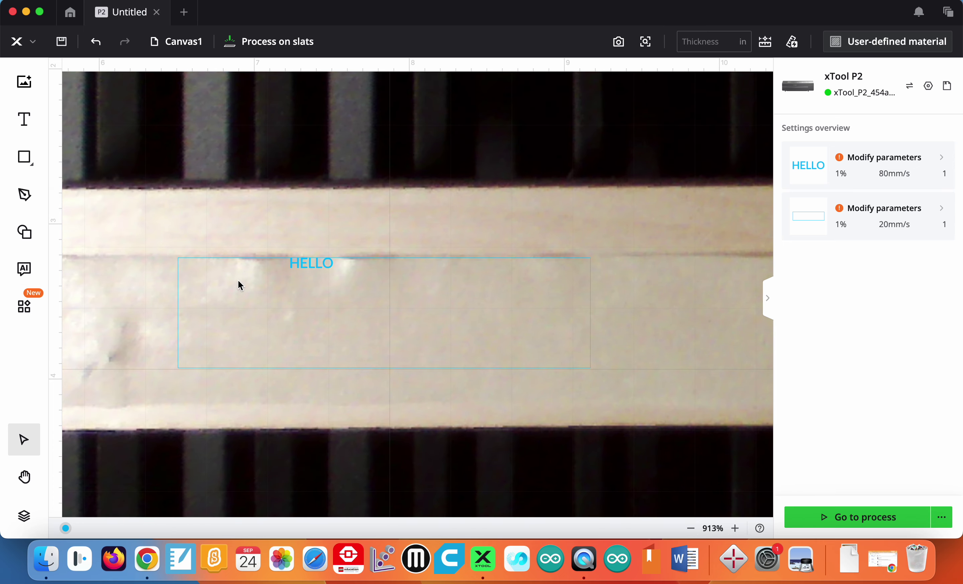
left_click(305, 267)
left_click_drag(305, 266, 350, 272)
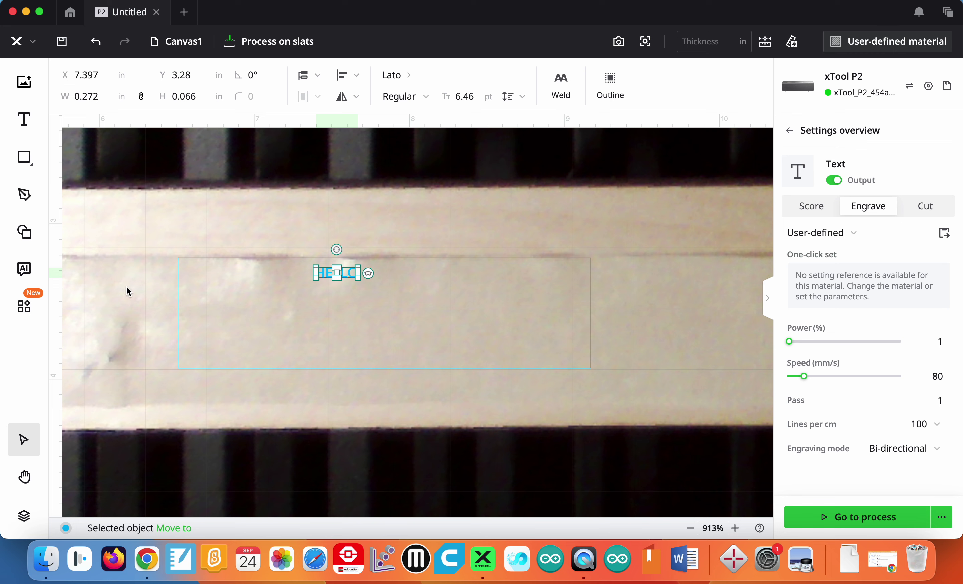
left_click(141, 259)
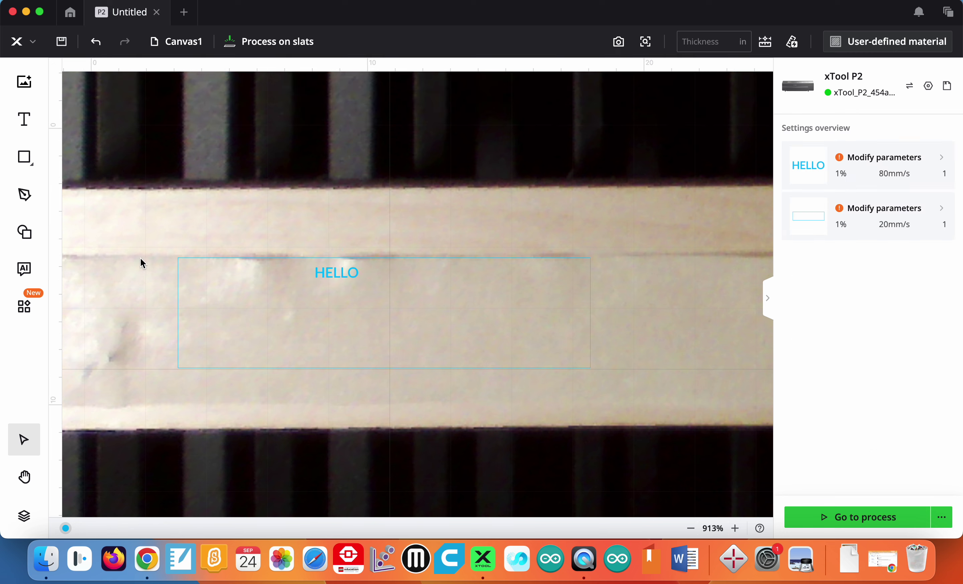
left_click(348, 276)
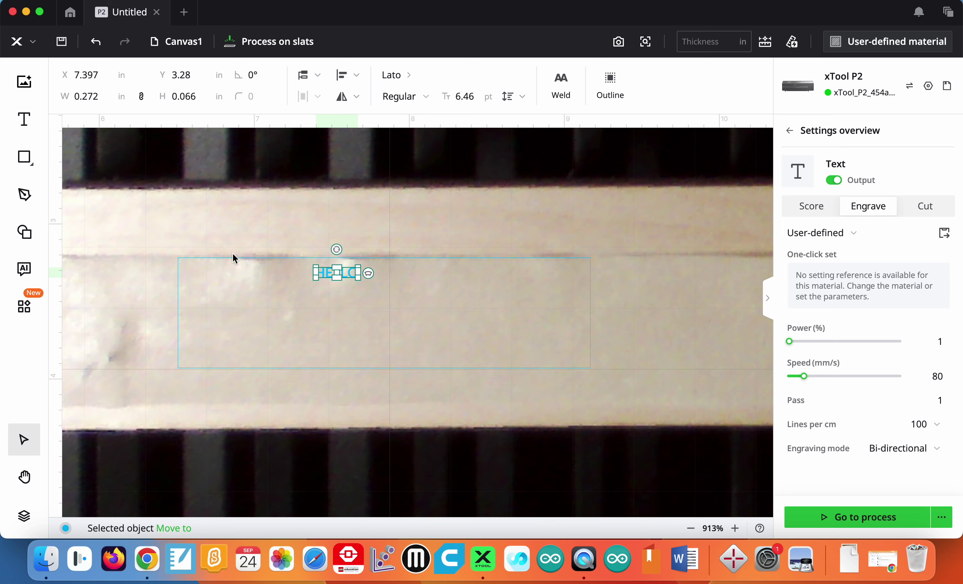
Set the project material to Anodized Aluminum Bone Dog Tag.
scroll(234, 254, "down", 3)
scroll(234, 255, "down", 5)
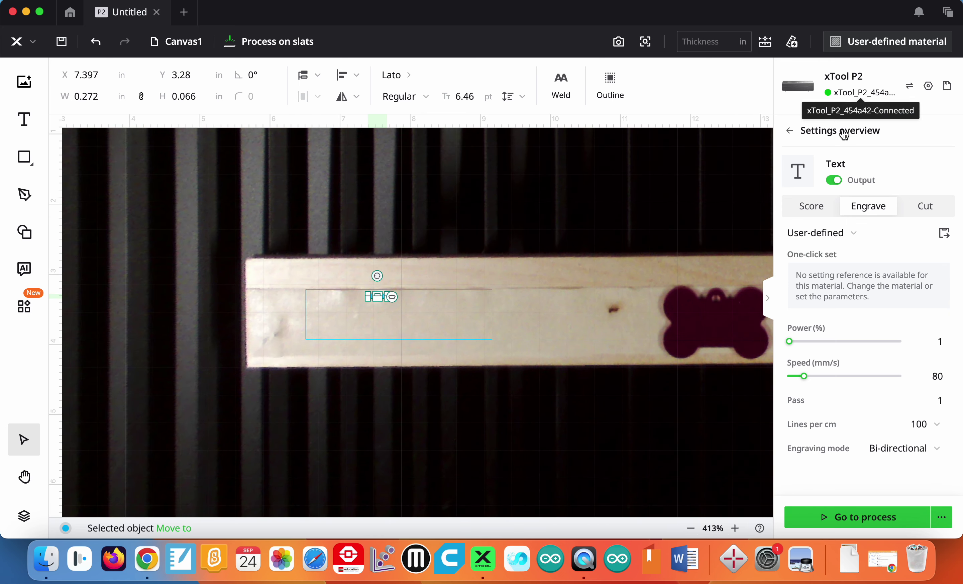
left_click(878, 43)
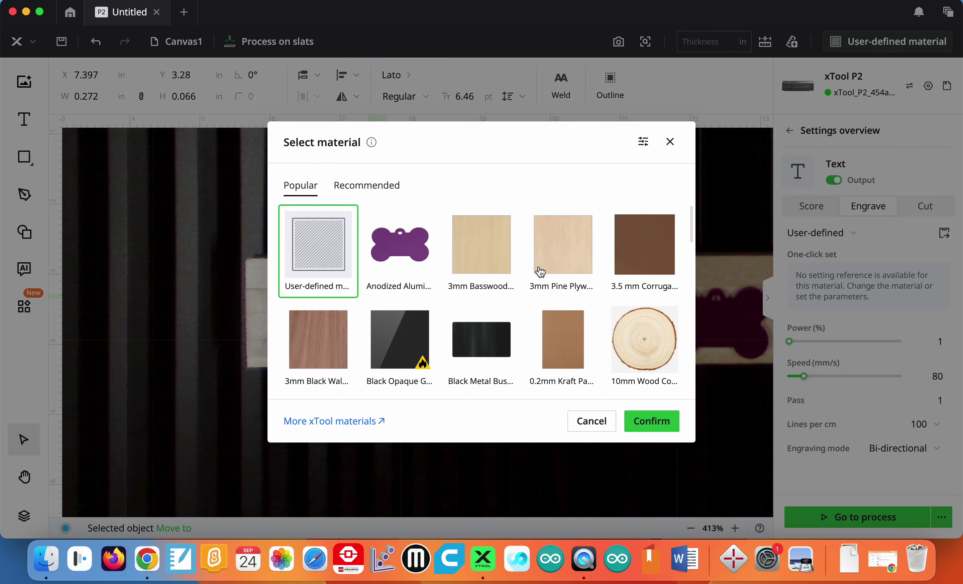
left_click(407, 243)
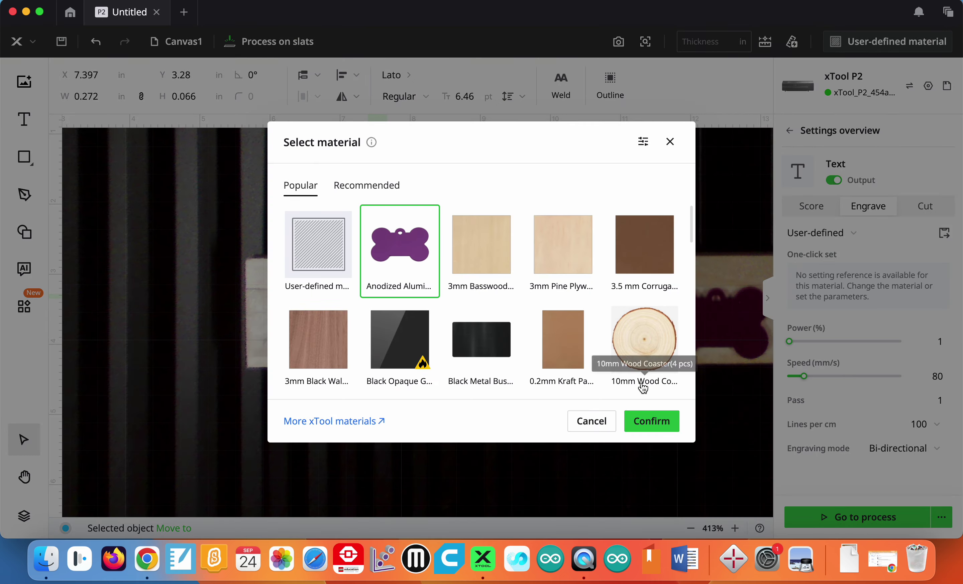
left_click(647, 424)
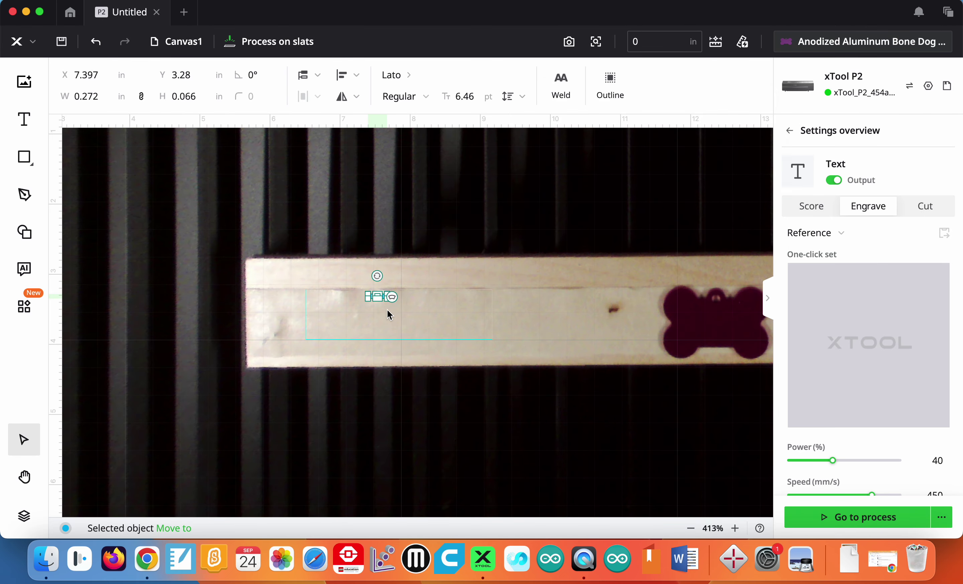
Move the rectangle off the text and place HELLO onto the bone tag.
left_click(22, 477)
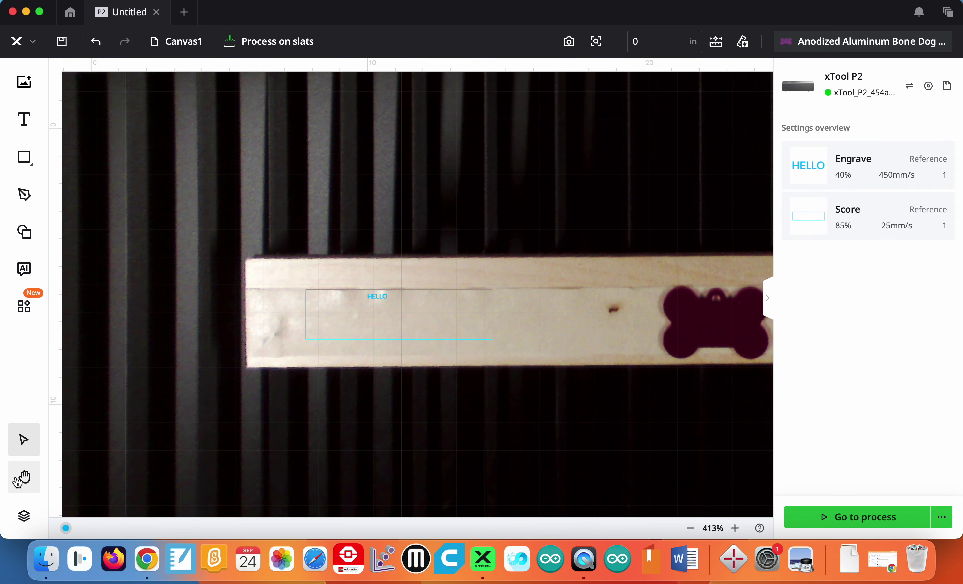
left_click_drag(413, 447, 181, 441)
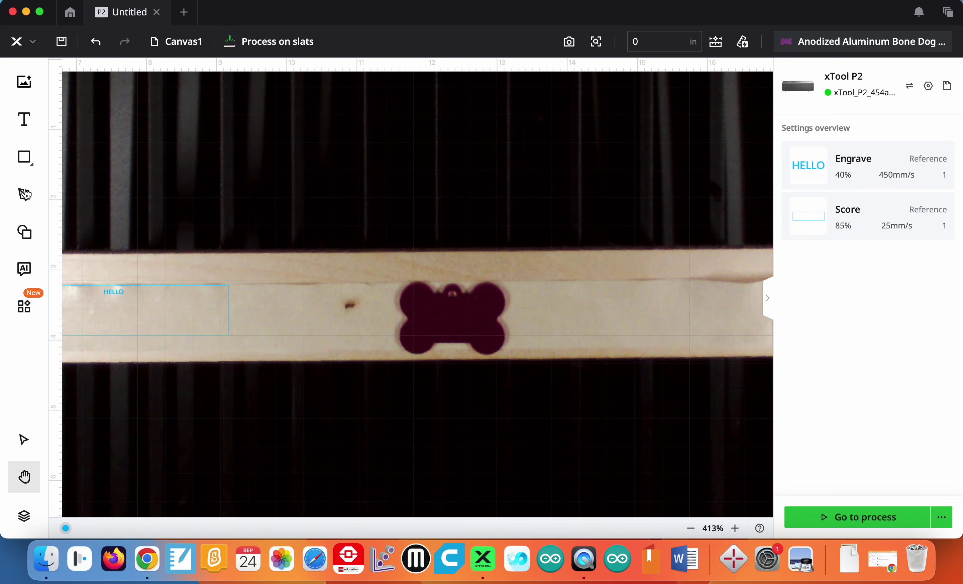
left_click(28, 443)
left_click(118, 303)
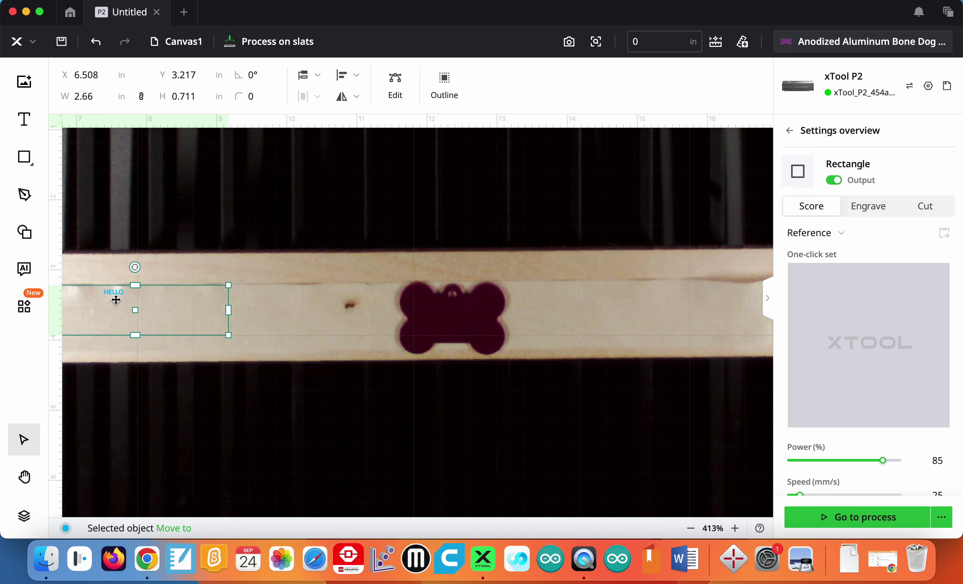
left_click(115, 293)
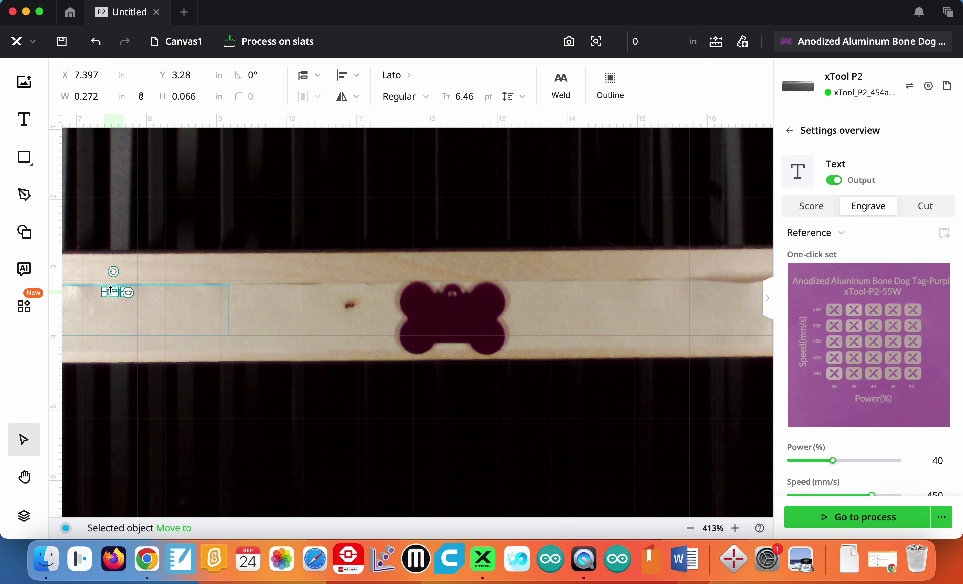
left_click(123, 317)
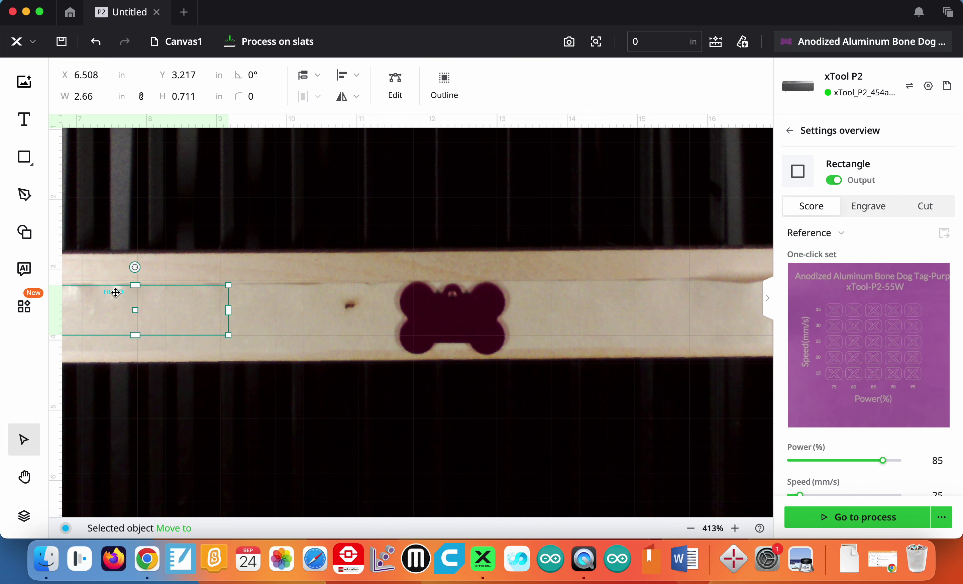
left_click_drag(111, 290, 291, 216)
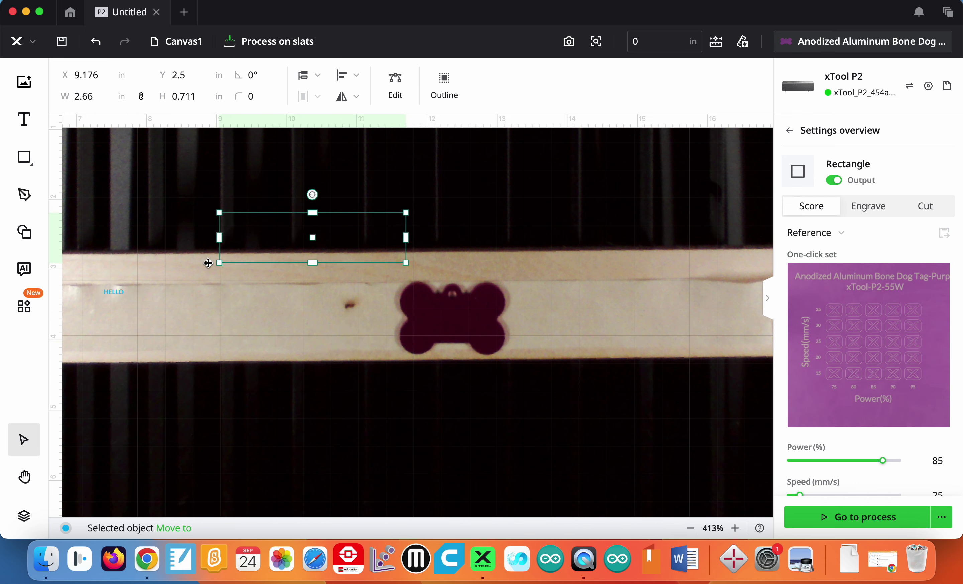
left_click_drag(114, 291, 463, 314)
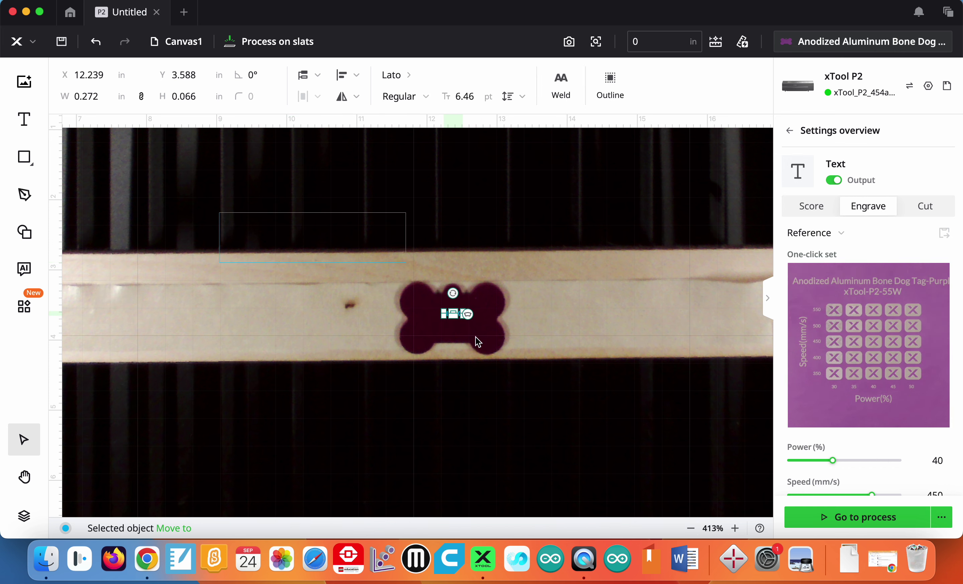
Enlarge HELLO to about 25 pt to fill the bone tag.
scroll(475, 337, "up", 5)
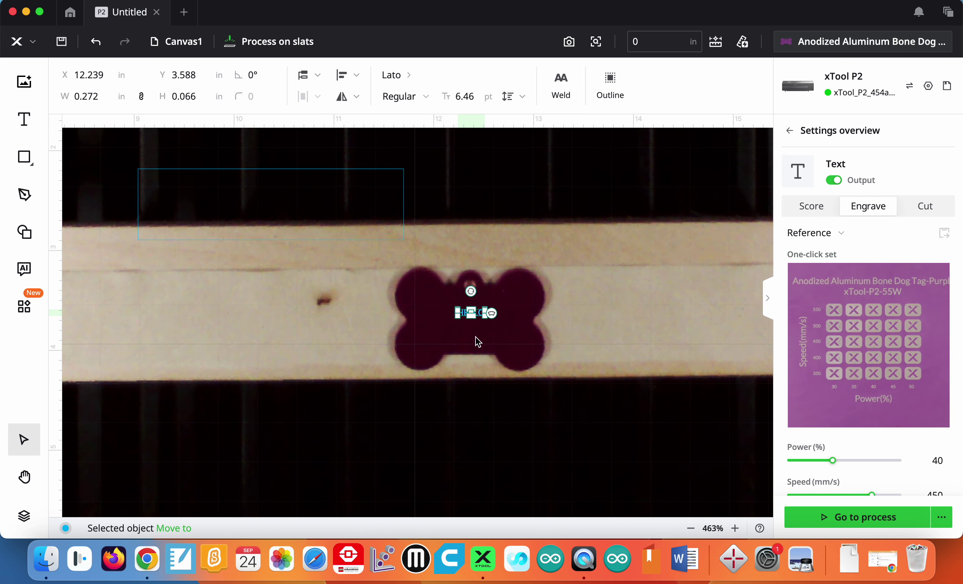
scroll(476, 337, "up", 1)
left_click(494, 337)
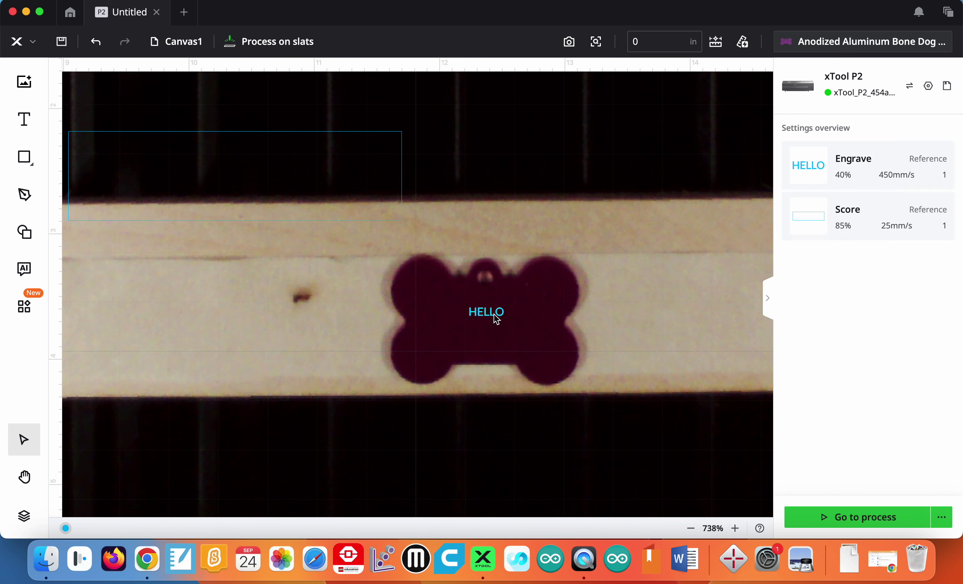
left_click(502, 317)
left_click_drag(502, 316, 468, 312)
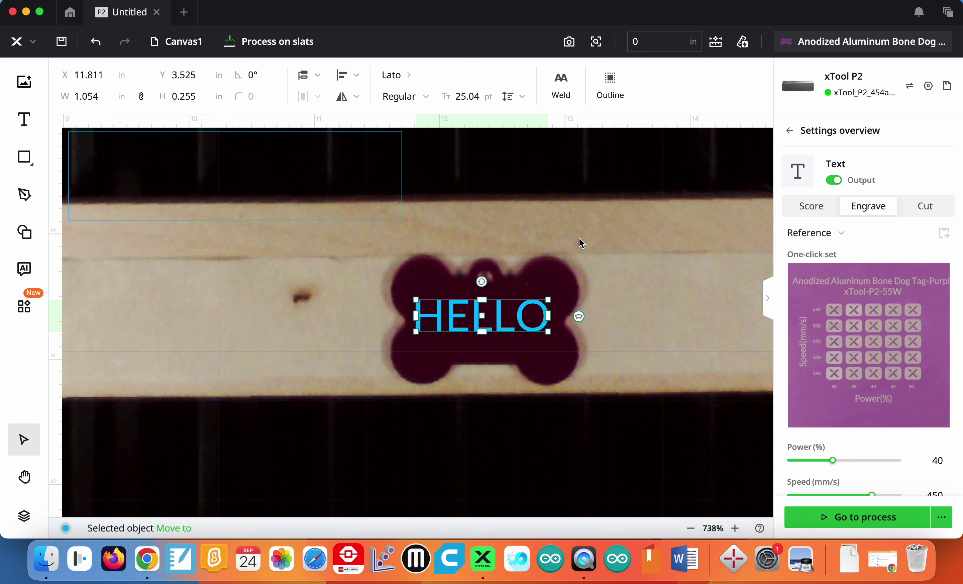
Delete the leftover rectangle and nudge HELLO to centre it on the tag.
left_click(399, 212)
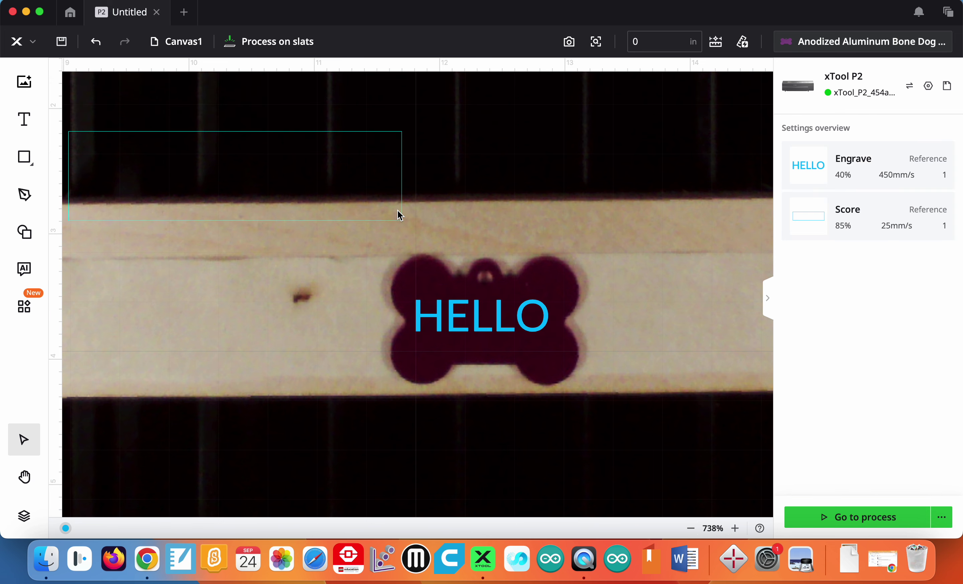
left_click(401, 213)
key("Delete")
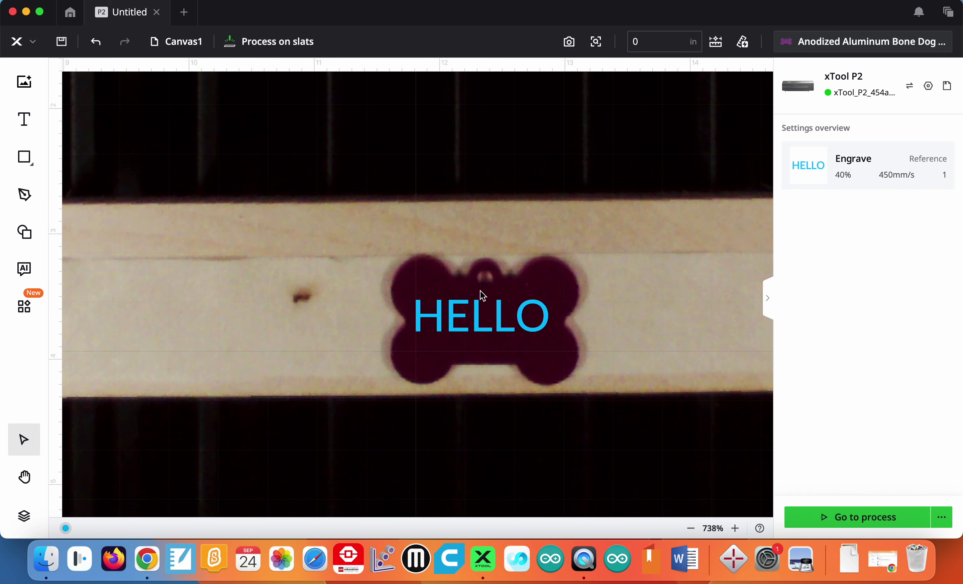
left_click_drag(465, 324, 479, 321)
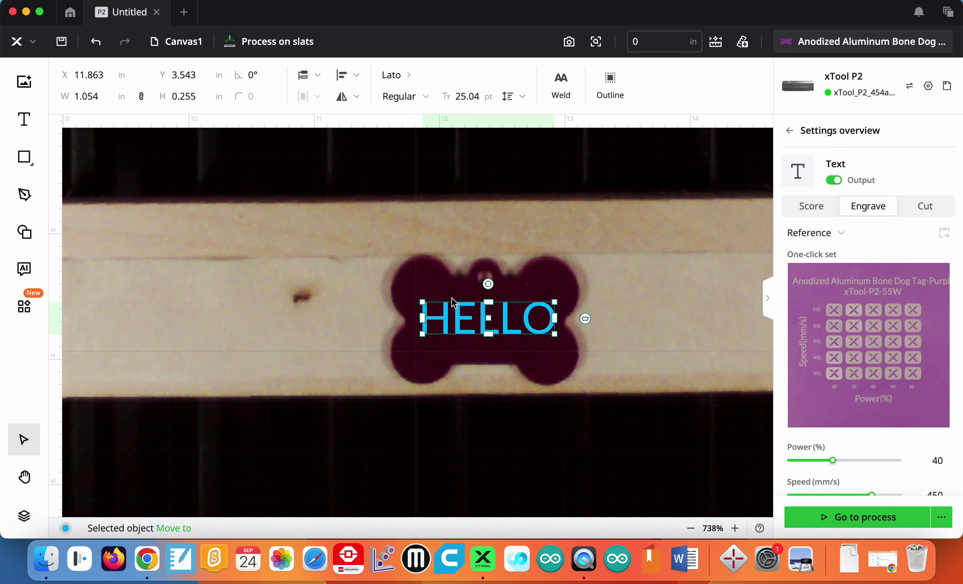
left_click(362, 279)
Set the material thickness to 0.984 in.
scroll(359, 278, "down", 3)
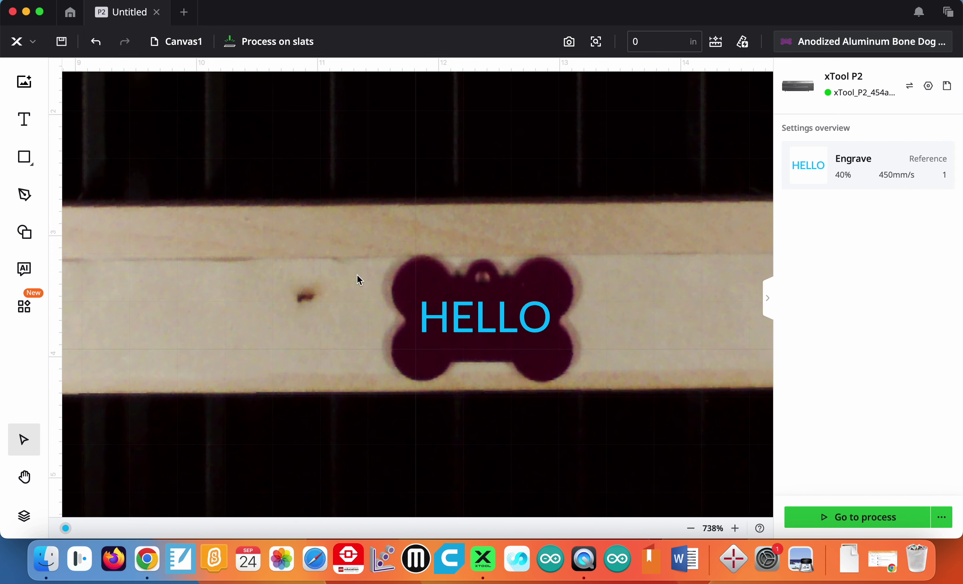
scroll(358, 276, "down", 5)
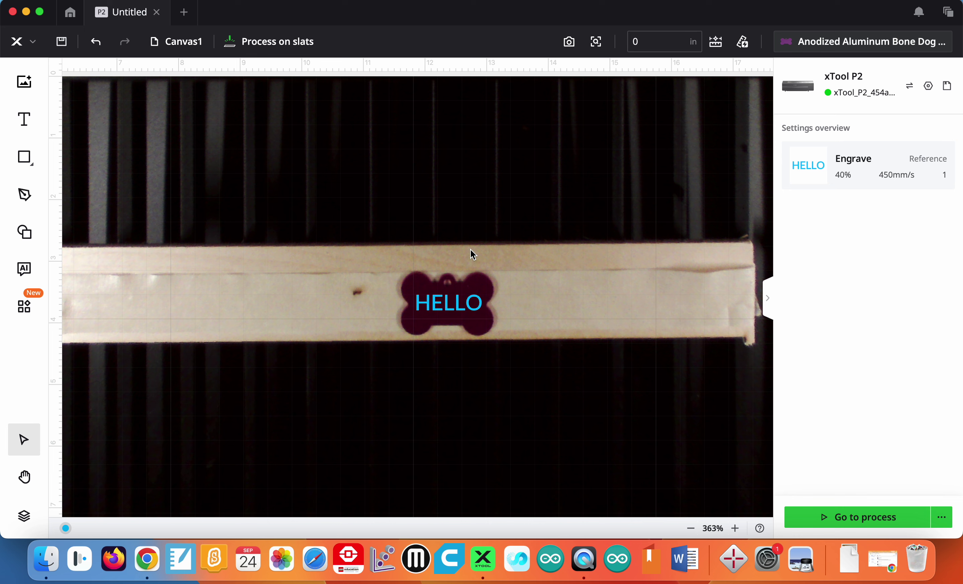
left_click(653, 42)
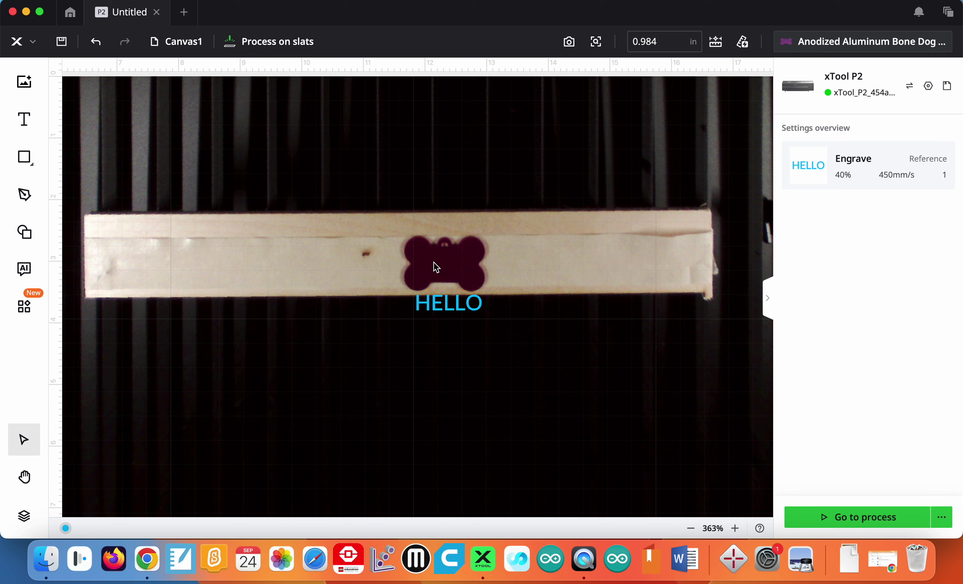
Auto-measure the material thickness to refresh the camera image.
left_click(742, 42)
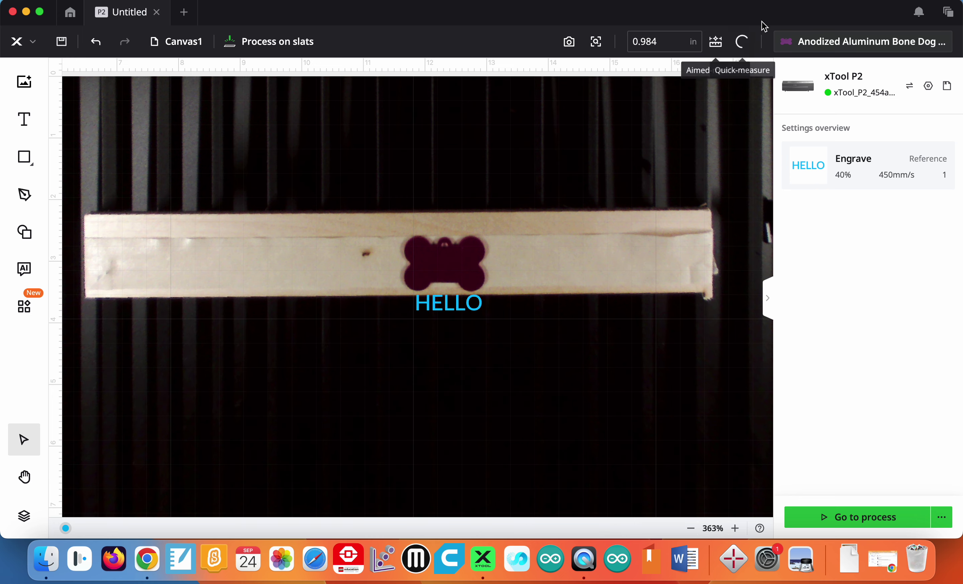